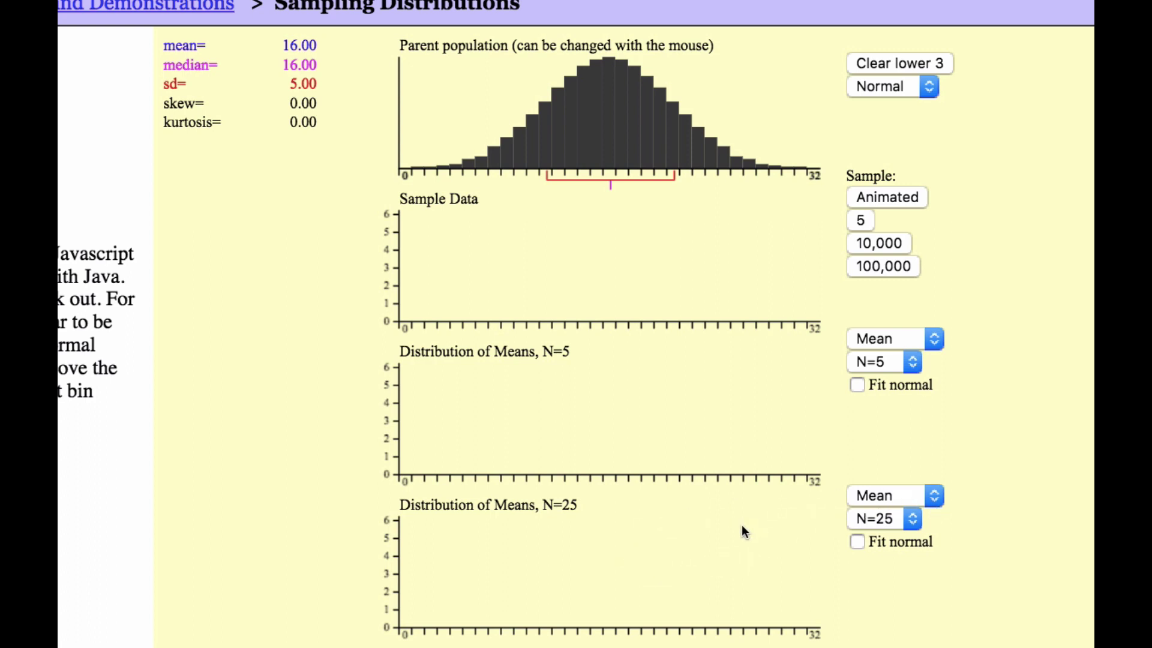
Step: Run three animated samples from the normal parent population
left_click(887, 197)
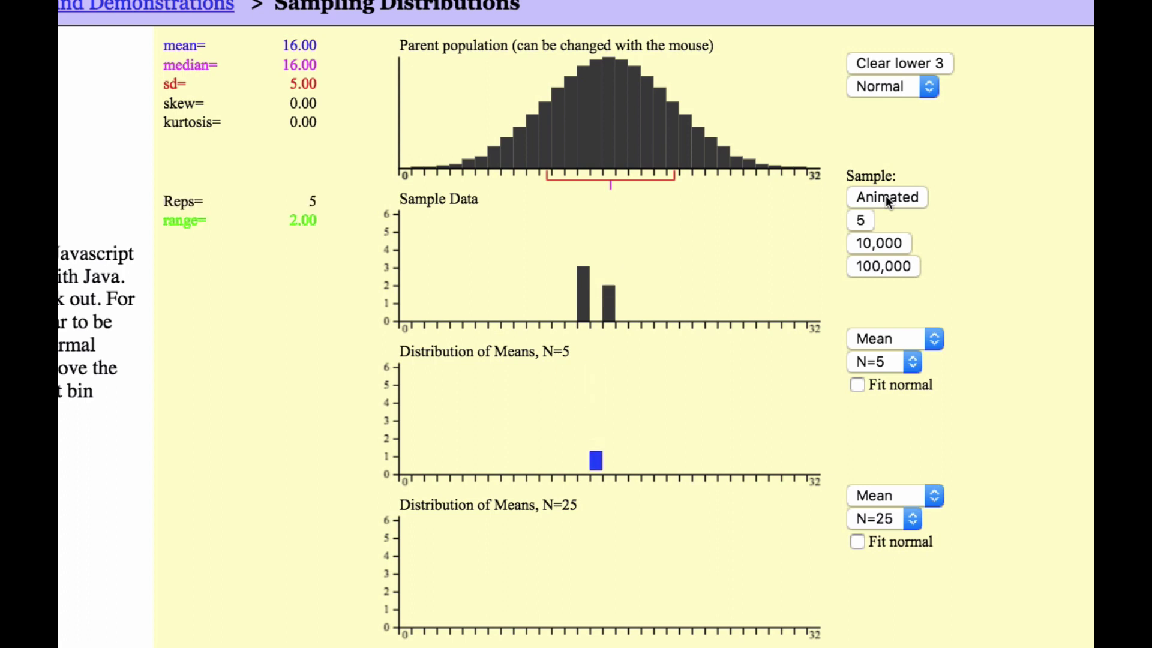
left_click(887, 198)
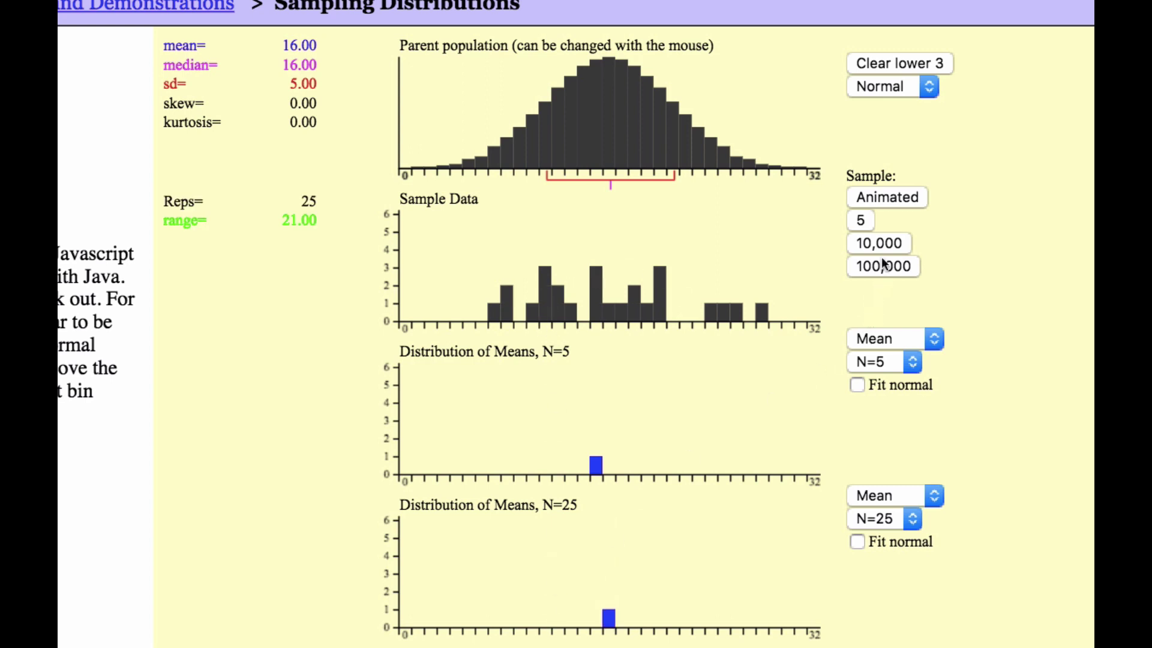
left_click(881, 204)
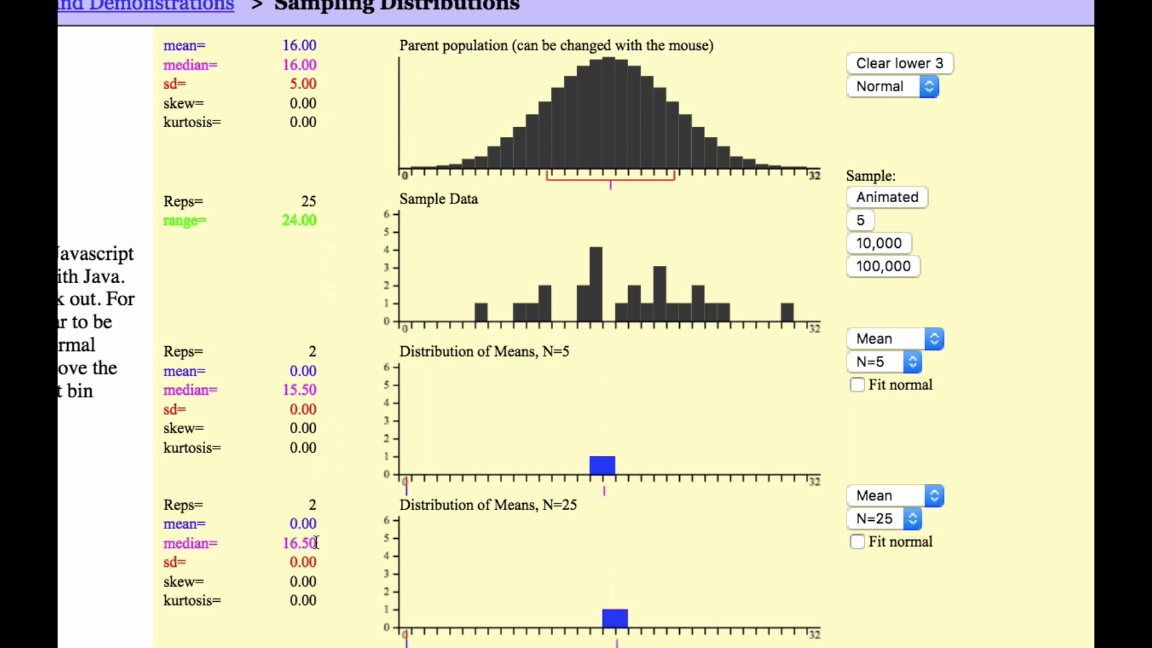
Step: Add samples in batches of five until Reps reaches 32
left_click(861, 221)
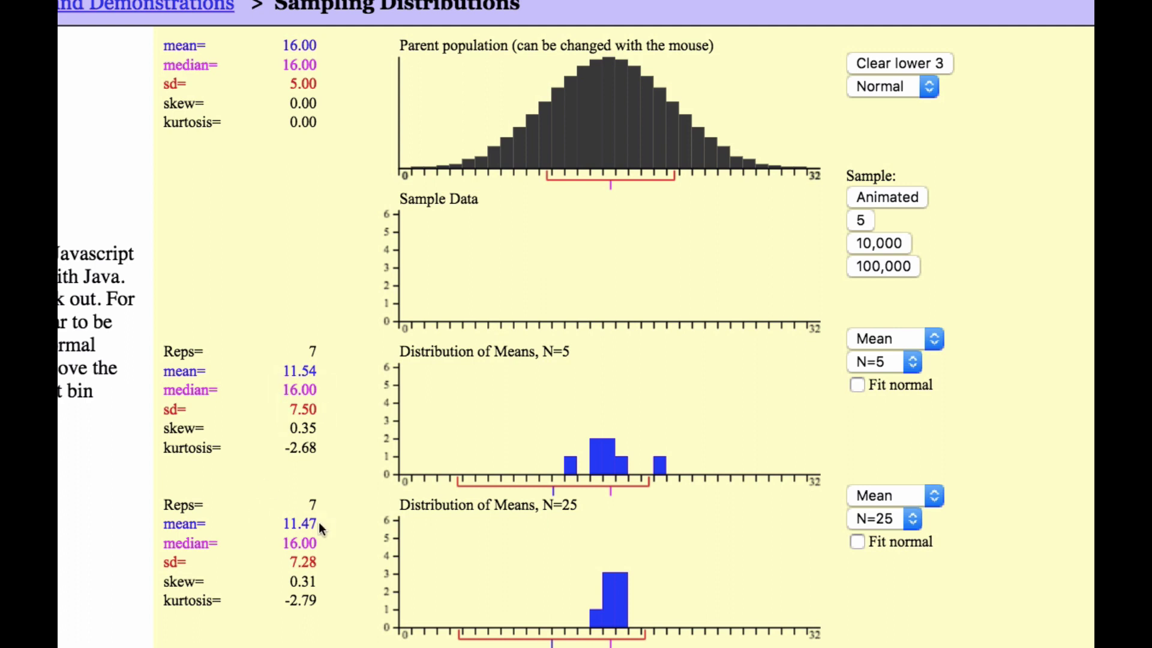
left_click(861, 221)
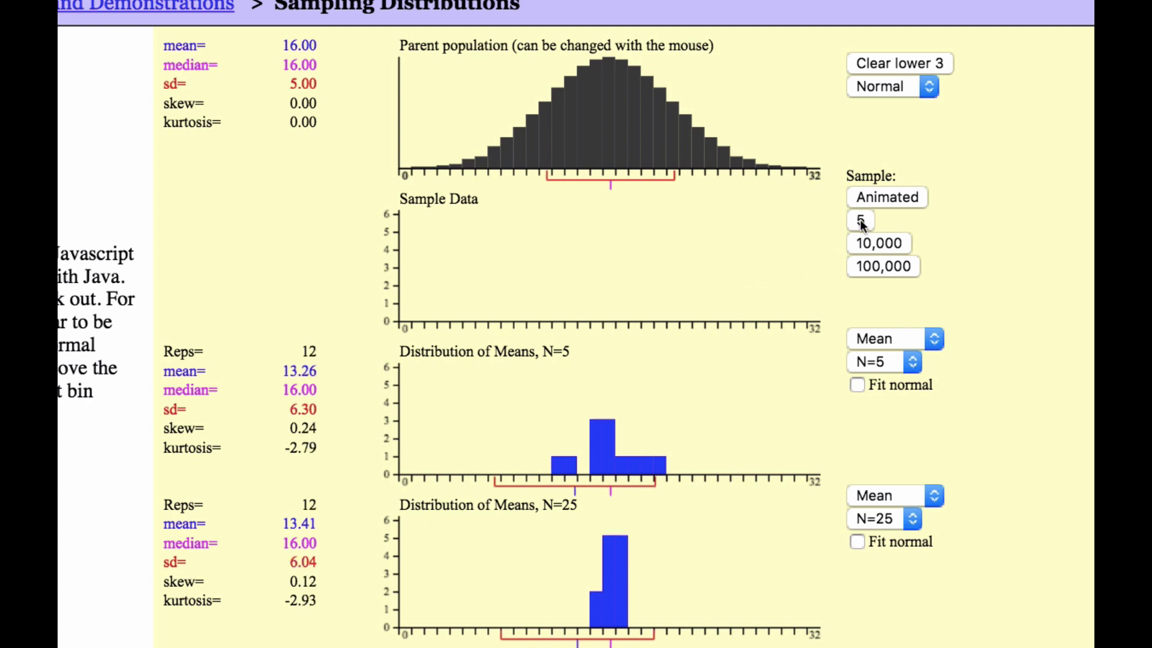
left_click(861, 221)
left_click(861, 220)
left_click(861, 220)
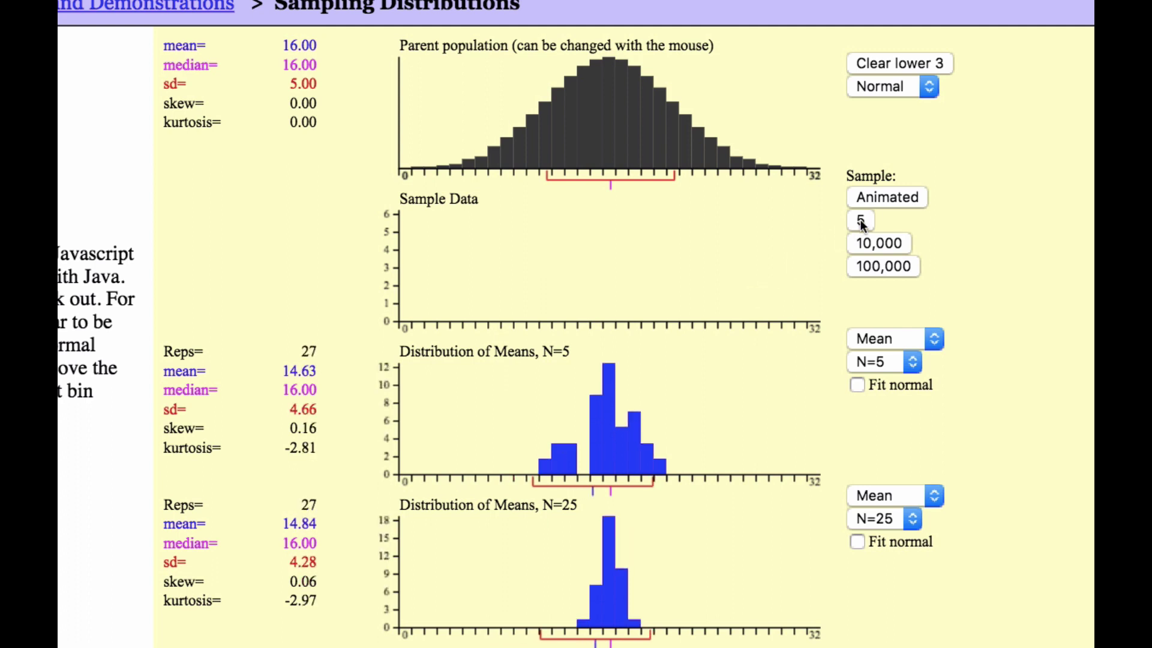
left_click(861, 221)
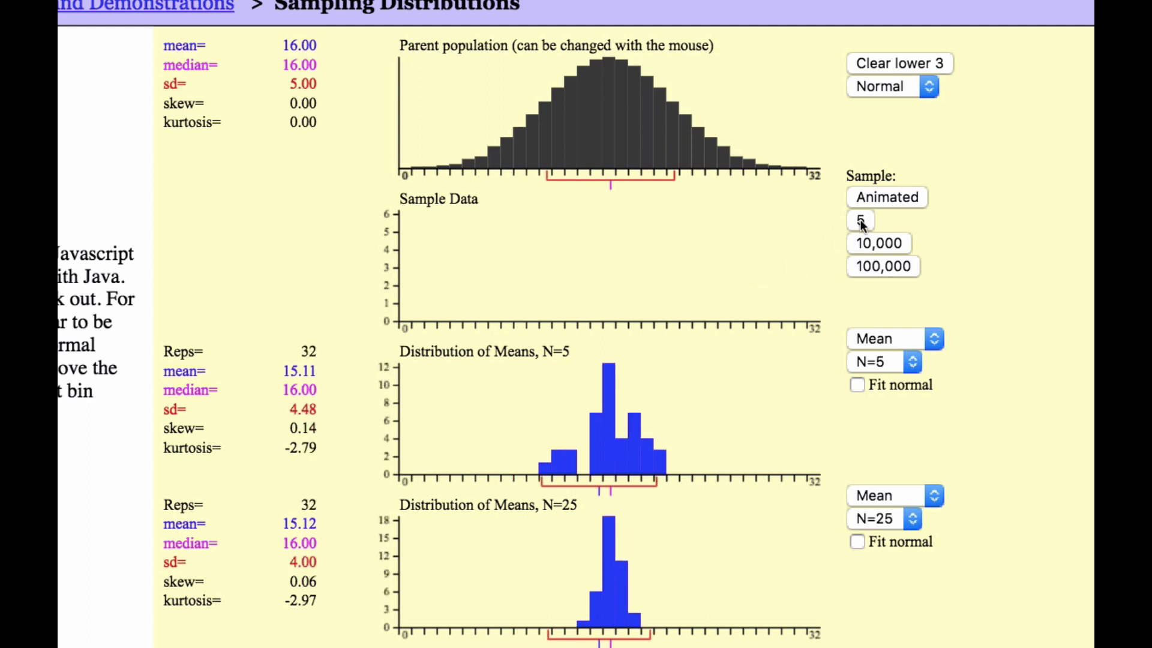
Step: Add 100,000 samples so the N=5 and N=25 means histograms fill out
left_click(873, 265)
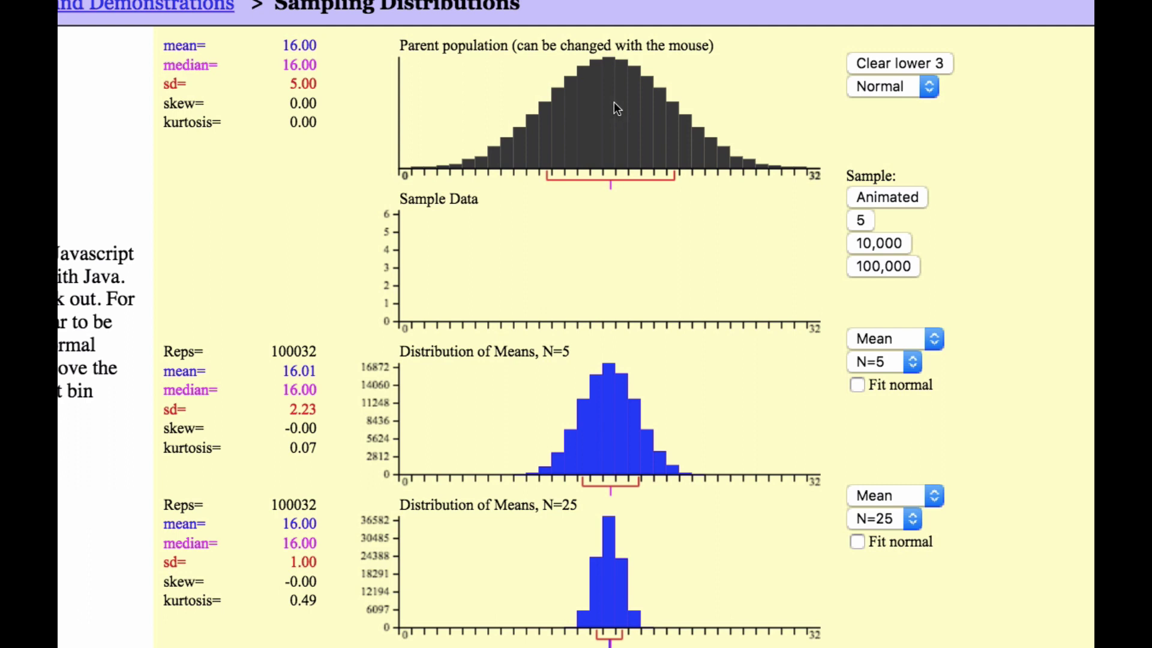
Step: Clear the lower plots, set the parent population to Uniform, and run an animated sample
left_click(896, 67)
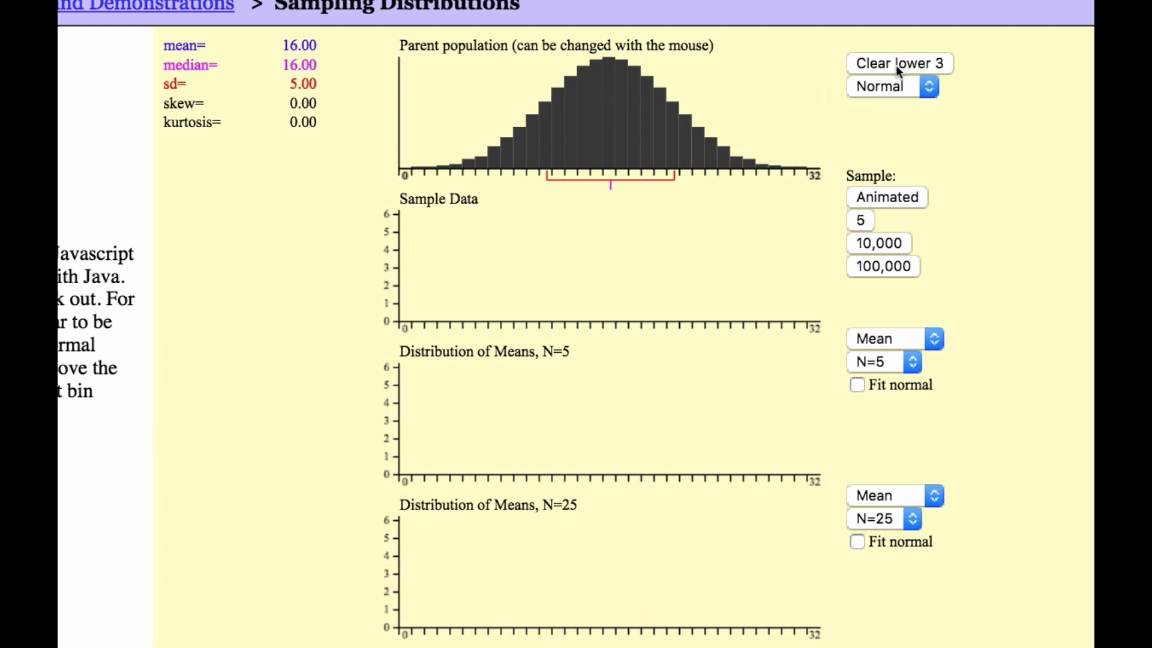
left_click(927, 89)
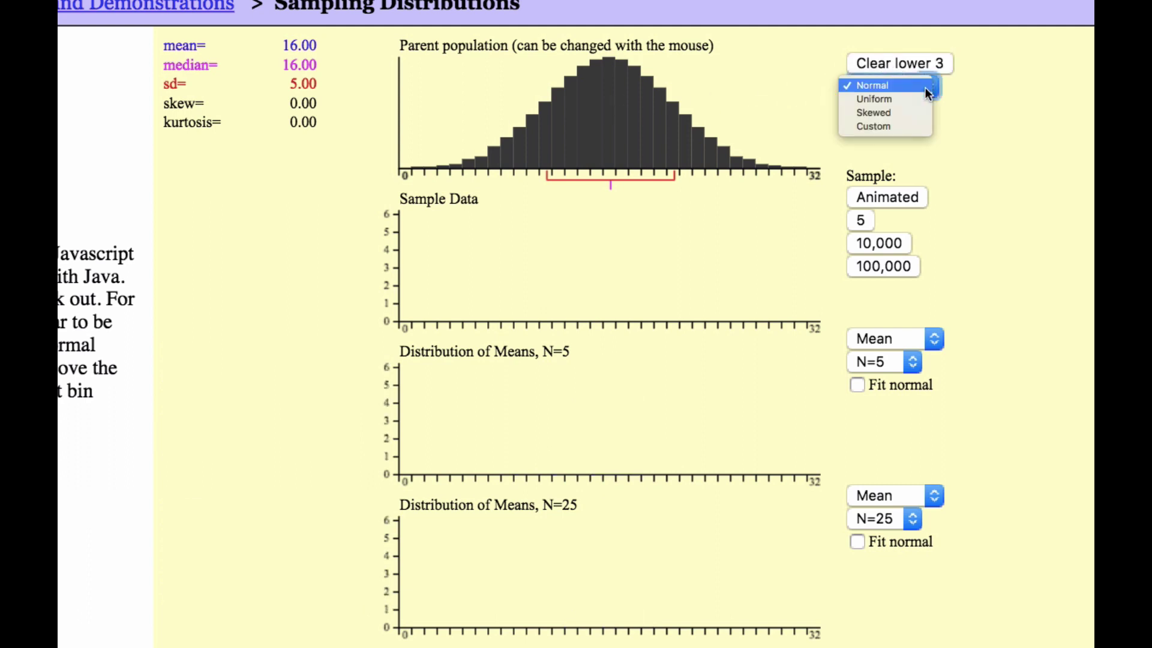
left_click(918, 99)
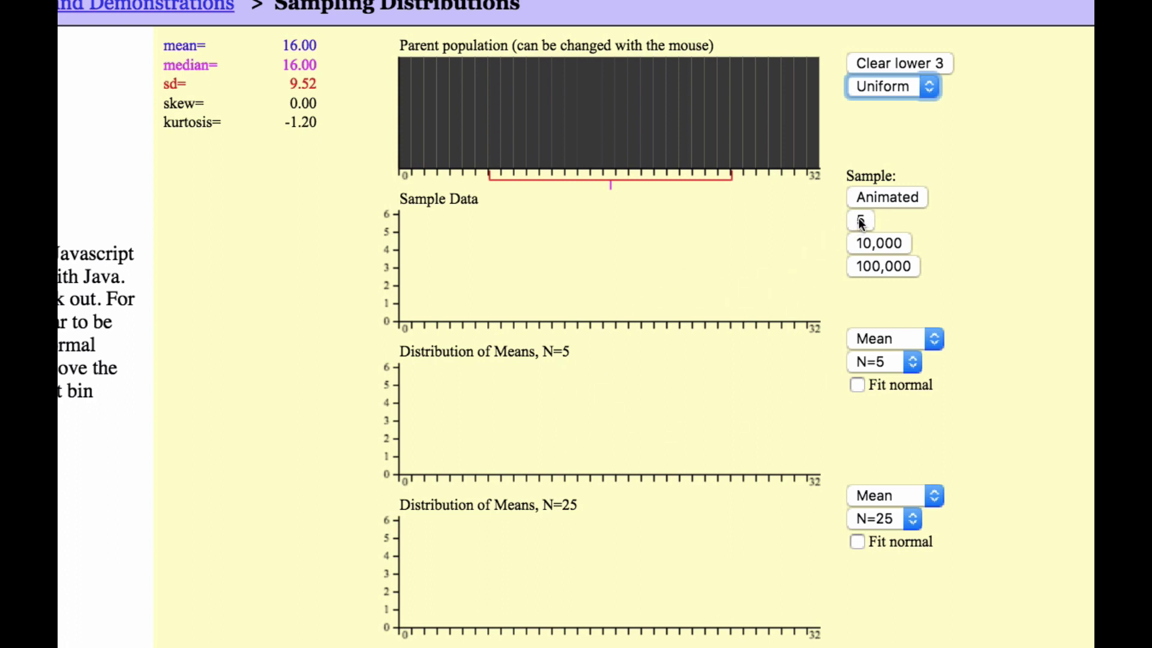
left_click(877, 196)
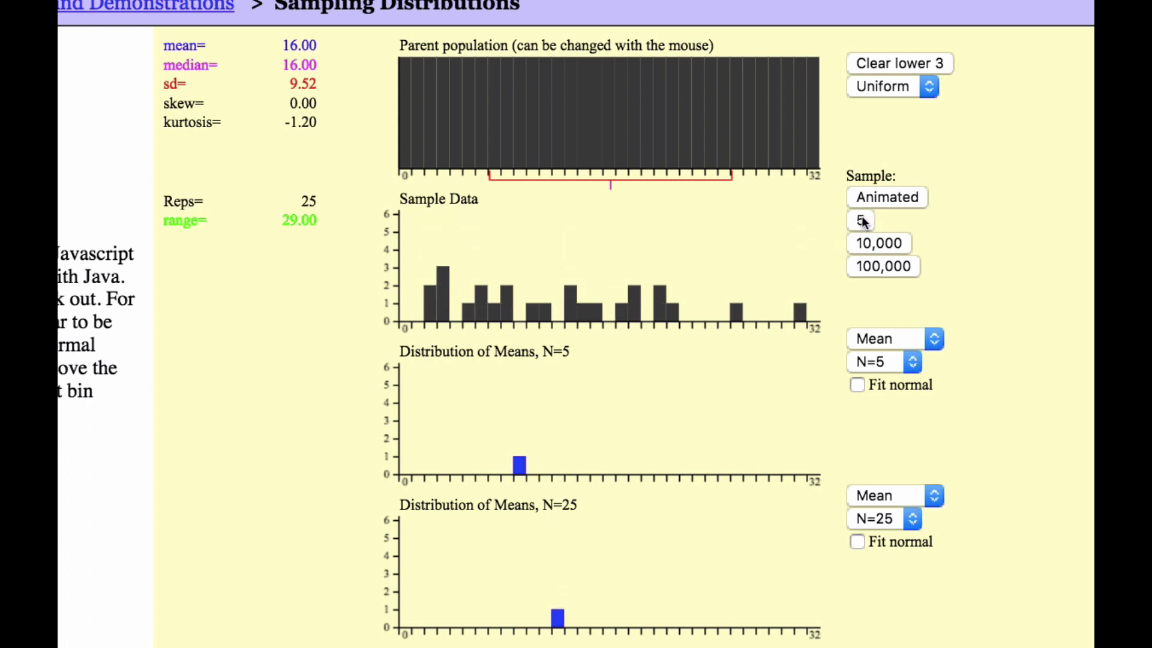
Step: Add three batches of five, then 100,000 samples from the uniform population
left_click(862, 221)
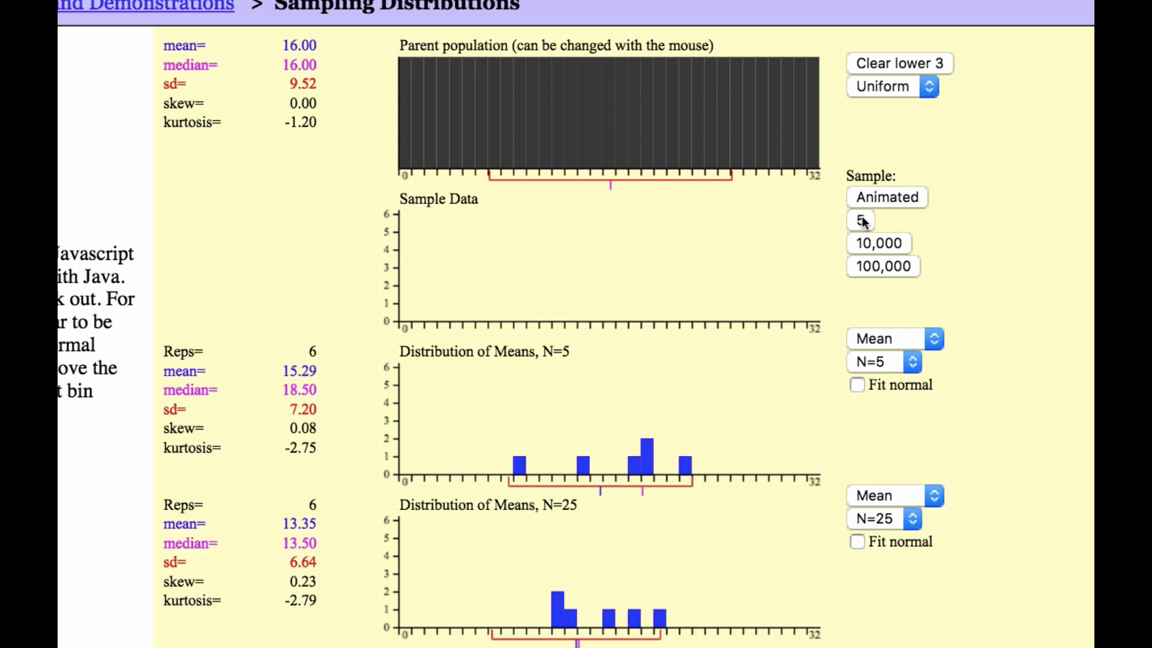
left_click(861, 221)
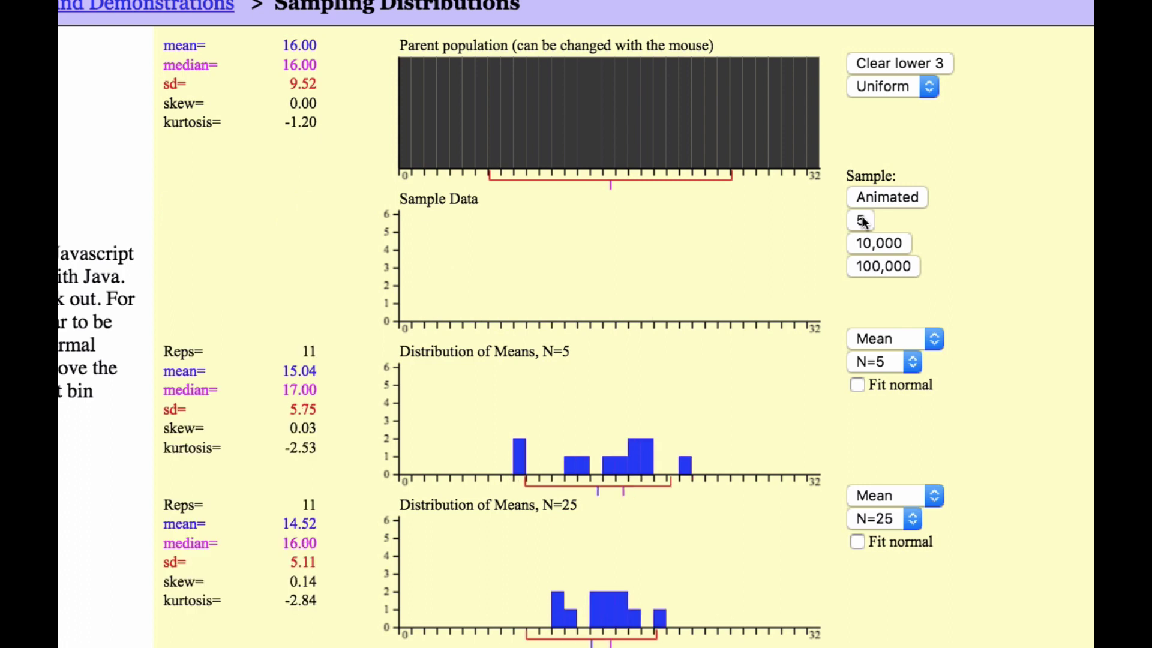
left_click(862, 221)
left_click(876, 261)
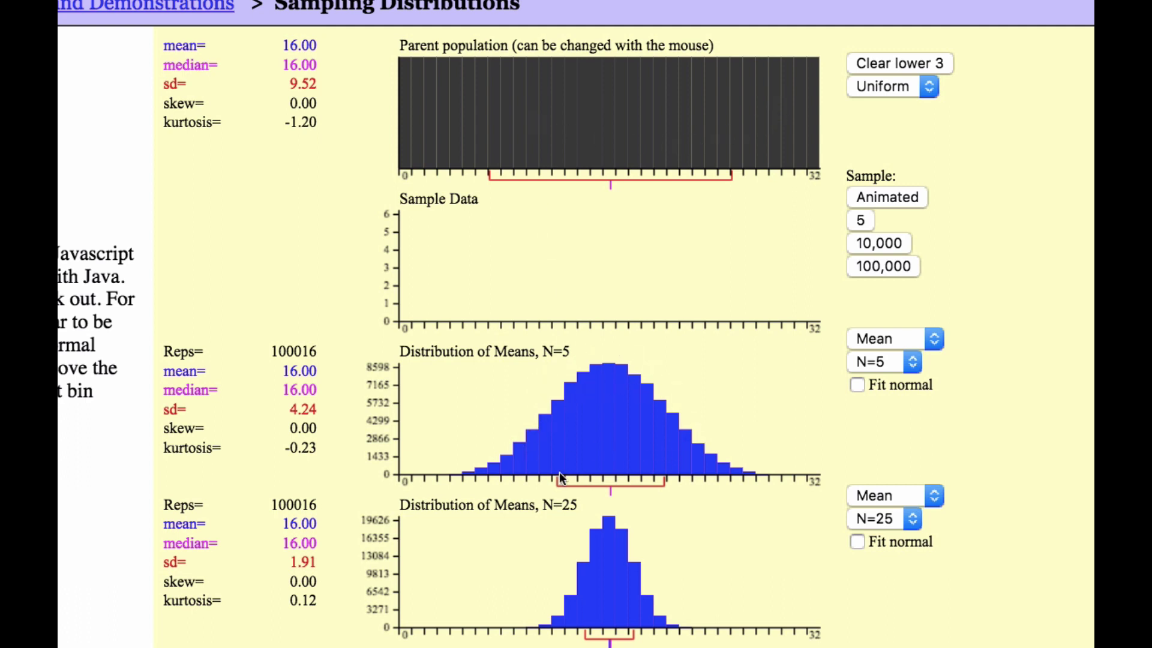
Step: Switch to a Custom parent and draw tall bars at both ends for a U shape
left_click(921, 86)
left_click(915, 108)
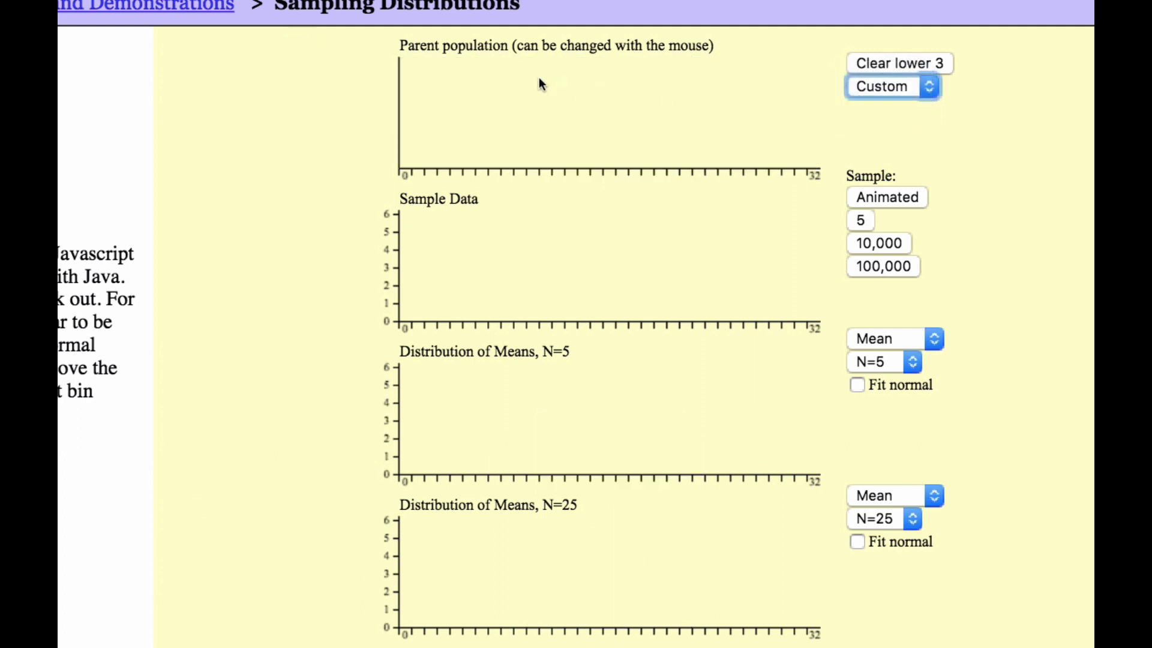
mouse_move(401, 66)
left_mouse_down()
mouse_move(488, 135)
mouse_move(573, 173)
left_mouse_up()
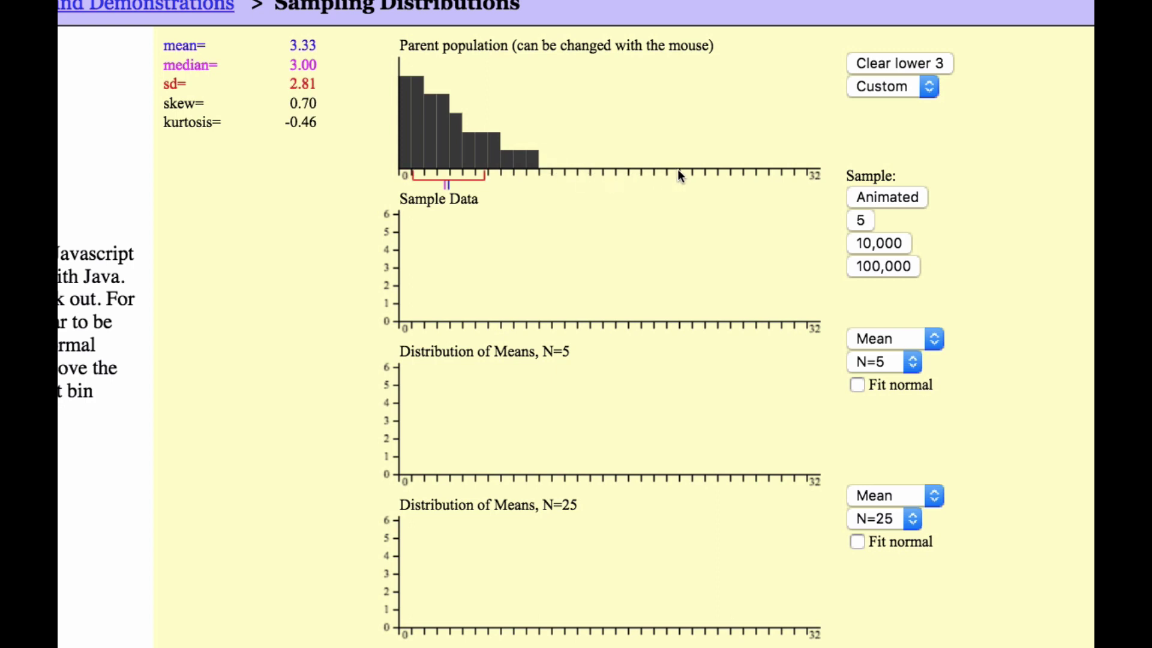
mouse_move(691, 163)
left_mouse_down()
mouse_move(746, 142)
mouse_move(798, 95)
left_mouse_up()
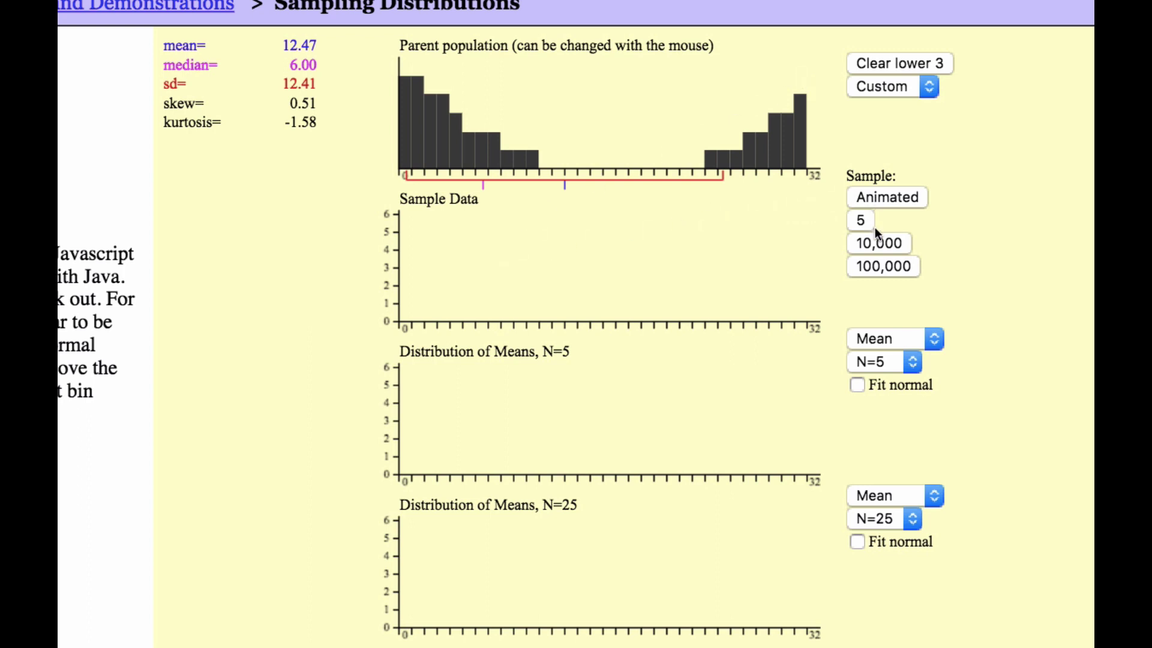
Step: Generate 300,000 samples from the U-shaped population in three 100,000 batches
left_click(880, 264)
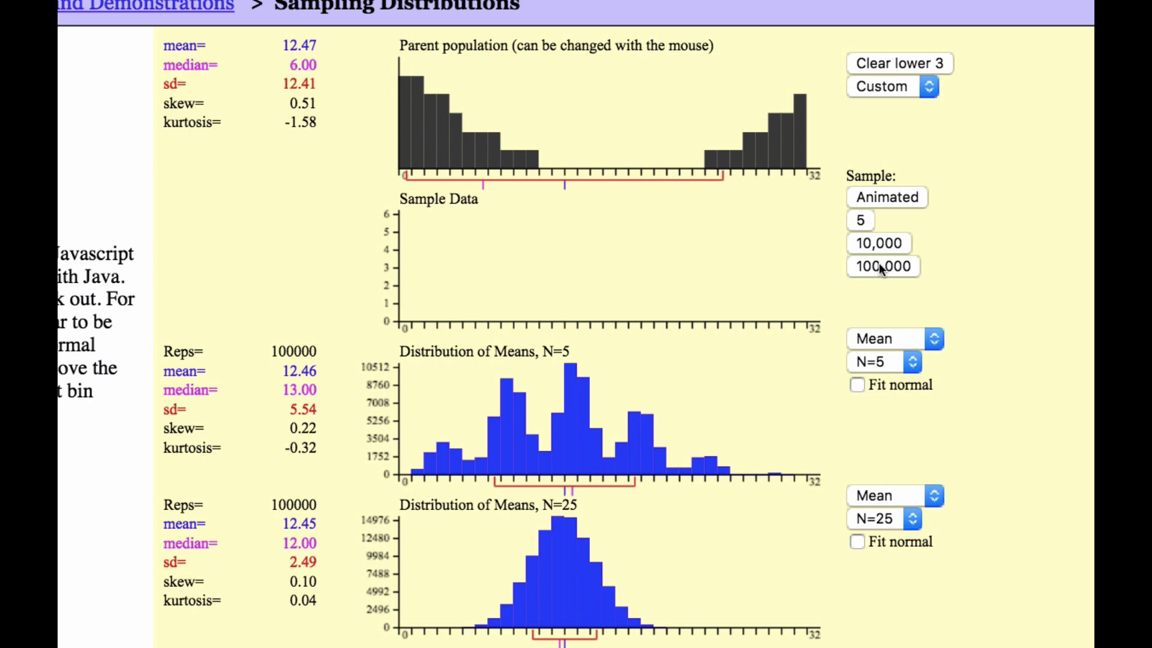
left_click(880, 263)
left_click(879, 262)
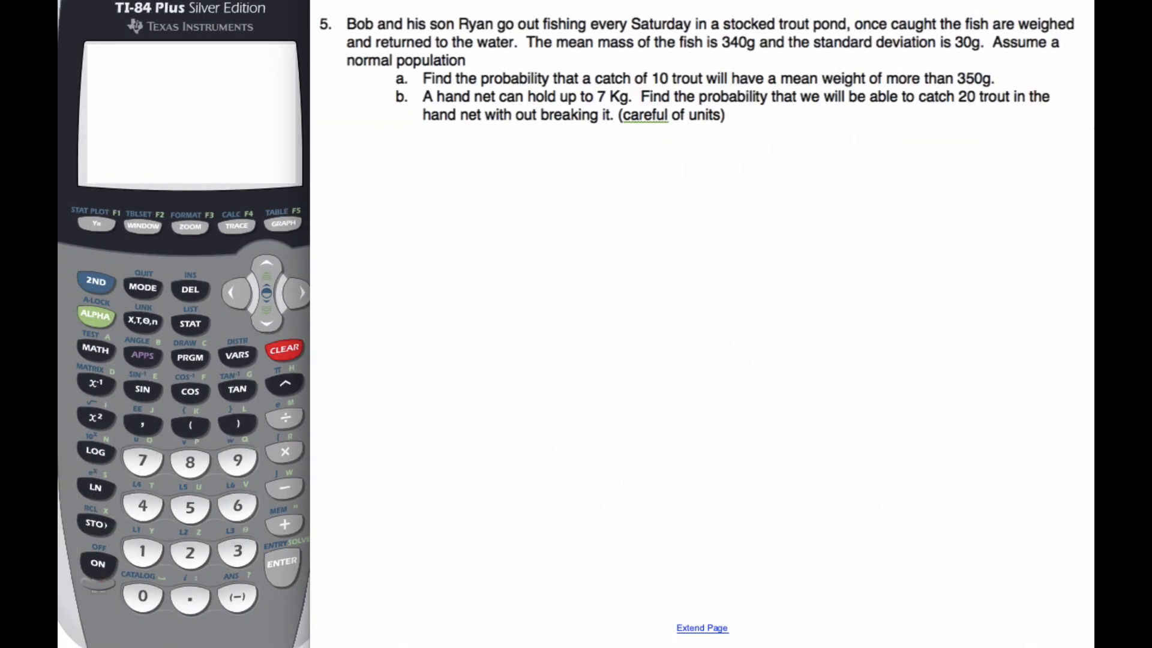
Step: Return to the CLT definition page and underline ANY and n ≥ 30 with the thinnest pen
key("Page_Up")
key("Page_Up")
key("Page_Up")
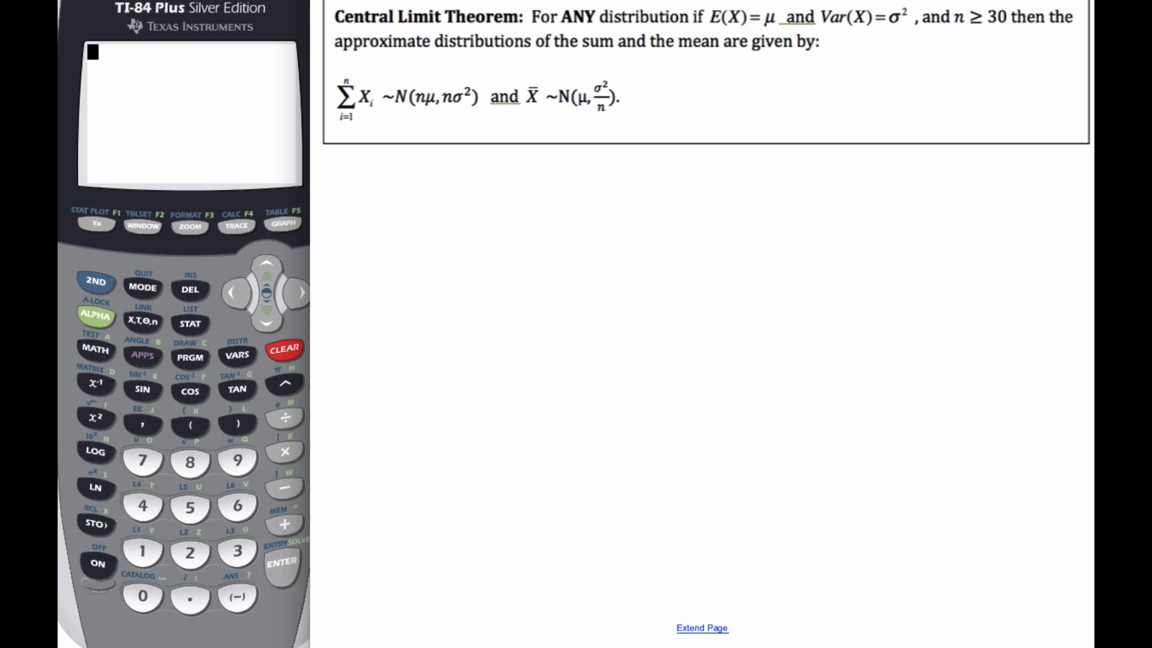
left_click(703, 65)
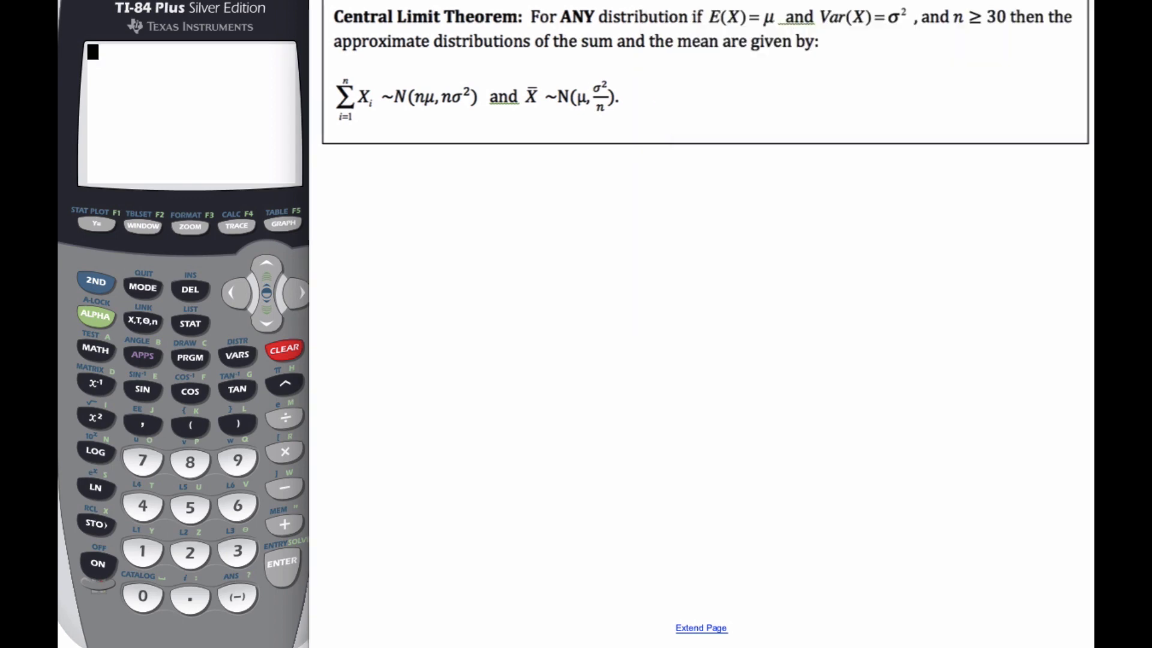
left_click_drag(561, 26, 600, 26)
mouse_move(950, 35)
left_mouse_down()
mouse_move(1015, 32)
mouse_move(999, 44)
left_mouse_up()
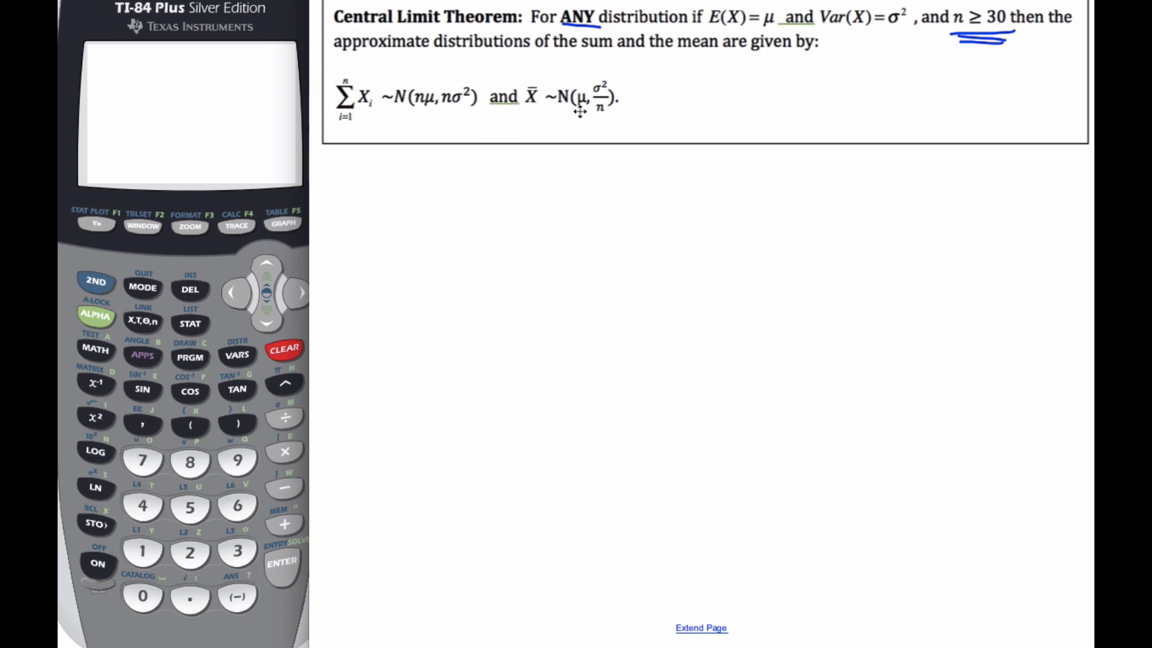
Step: Circle μ and σ²/n in the formula and handwrite σ²/n beside it
mouse_move(583, 90)
left_mouse_down()
mouse_move(618, 81)
mouse_move(603, 75)
mouse_move(587, 90)
mouse_move(599, 119)
mouse_move(613, 78)
left_mouse_up()
mouse_move(709, 86)
left_mouse_down()
mouse_move(698, 99)
mouse_move(740, 76)
left_mouse_up()
mouse_move(669, 106)
left_mouse_down()
mouse_move(710, 109)
mouse_move(723, 128)
left_mouse_up()
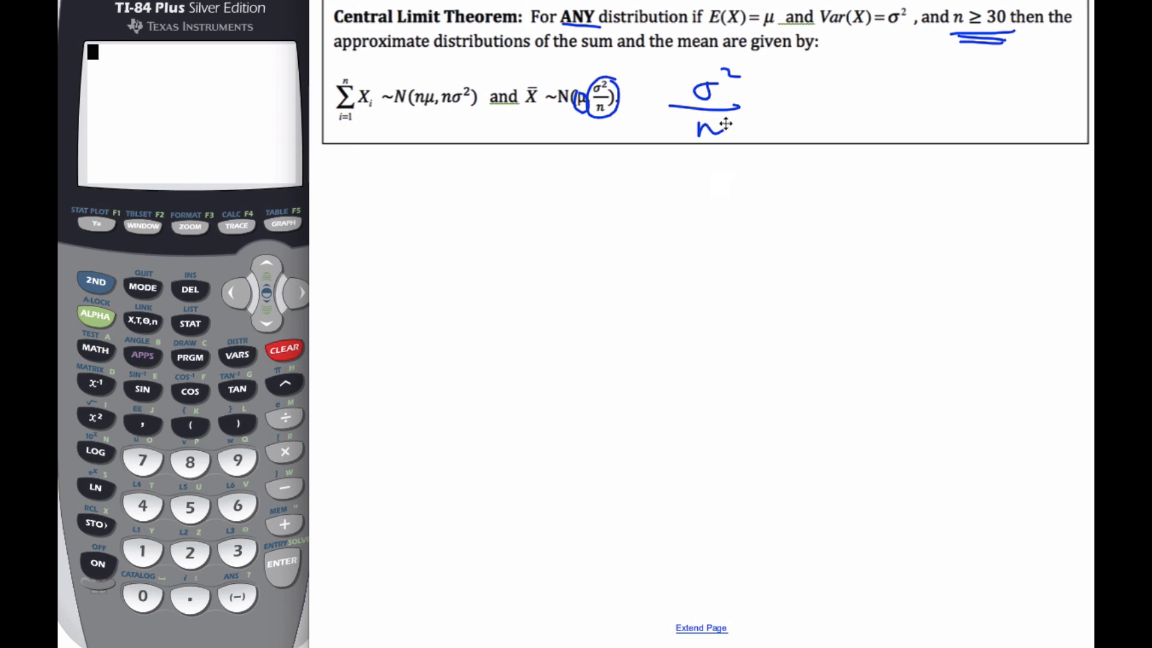
Step: Write a circled σ/√n below, underline the title, and thicken the n ≥ 30 mark
left_click_drag(686, 201, 729, 193)
left_click_drag(667, 228, 726, 224)
mouse_move(676, 251)
left_mouse_down()
mouse_move(684, 264)
mouse_move(697, 231)
left_mouse_up()
mouse_move(699, 263)
left_mouse_down()
mouse_move(702, 232)
mouse_move(698, 248)
mouse_move(723, 257)
left_mouse_up()
mouse_move(728, 164)
left_mouse_down()
mouse_move(670, 177)
mouse_move(642, 231)
mouse_move(675, 285)
mouse_move(738, 268)
mouse_move(746, 202)
mouse_move(708, 171)
left_mouse_up()
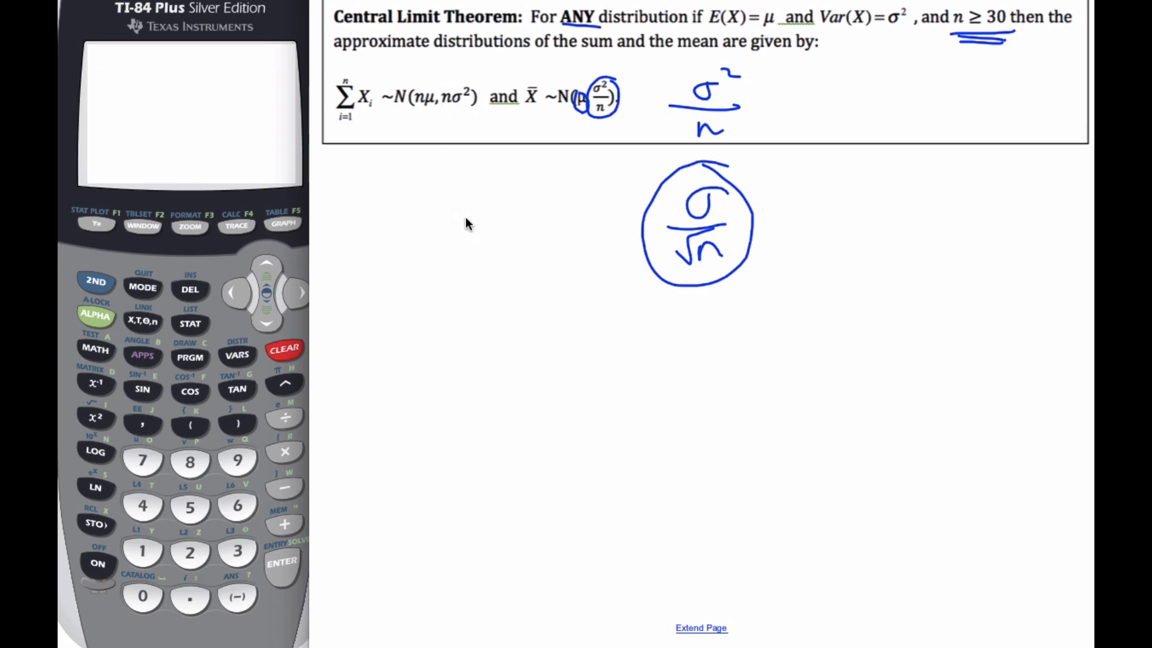
left_click_drag(358, 26, 513, 34)
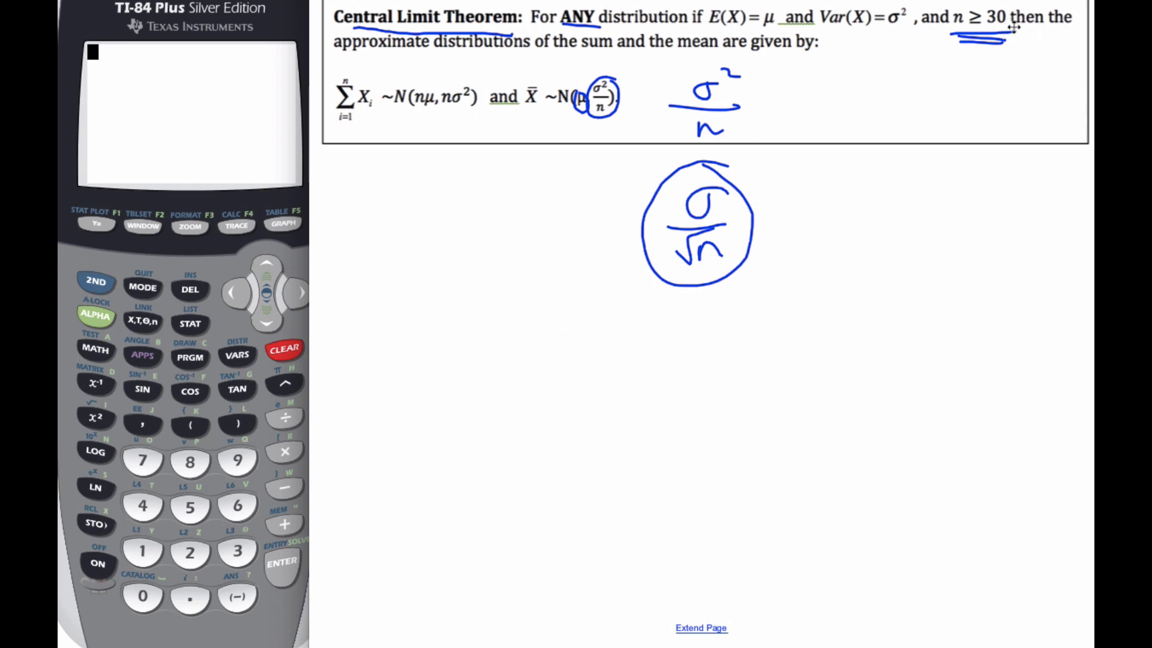
mouse_move(1013, 28)
left_mouse_down()
mouse_move(956, 30)
mouse_move(990, 48)
left_mouse_up()
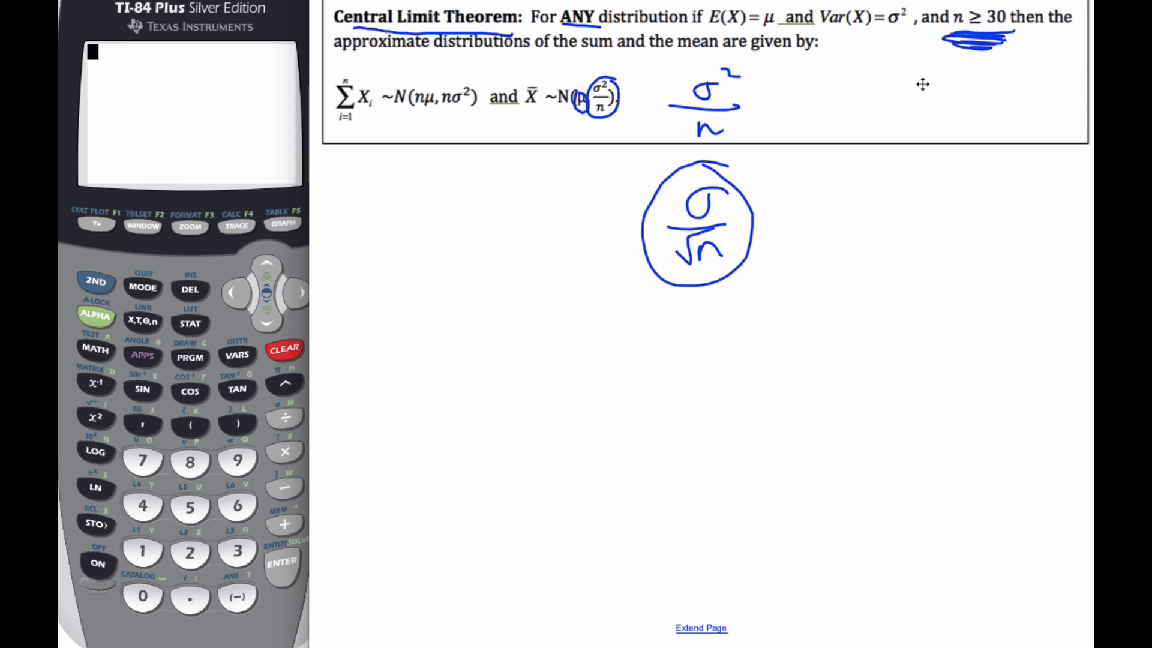